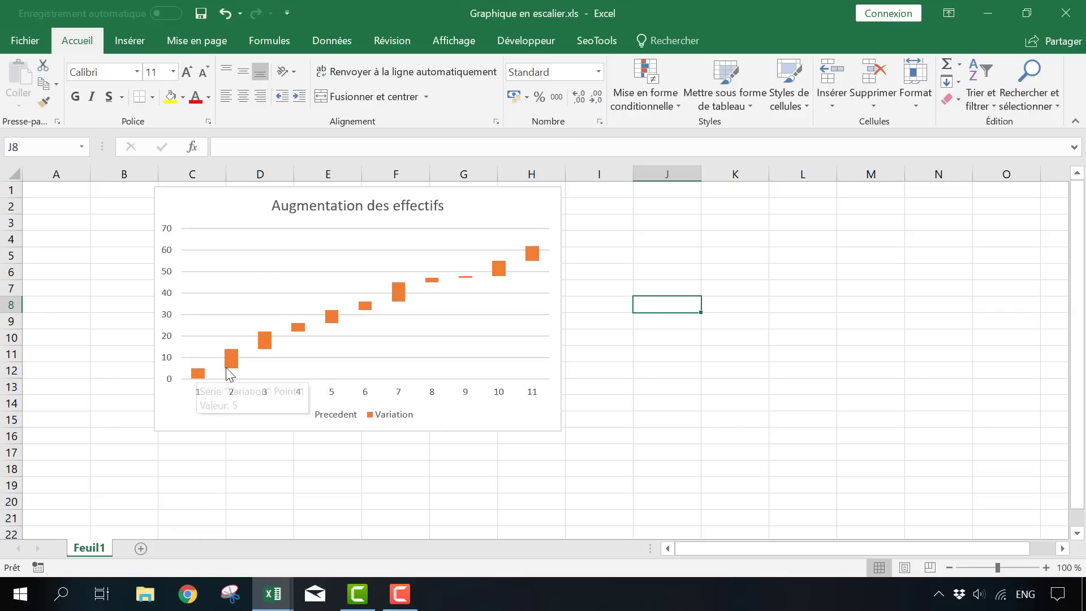
mouse_move(231, 375)
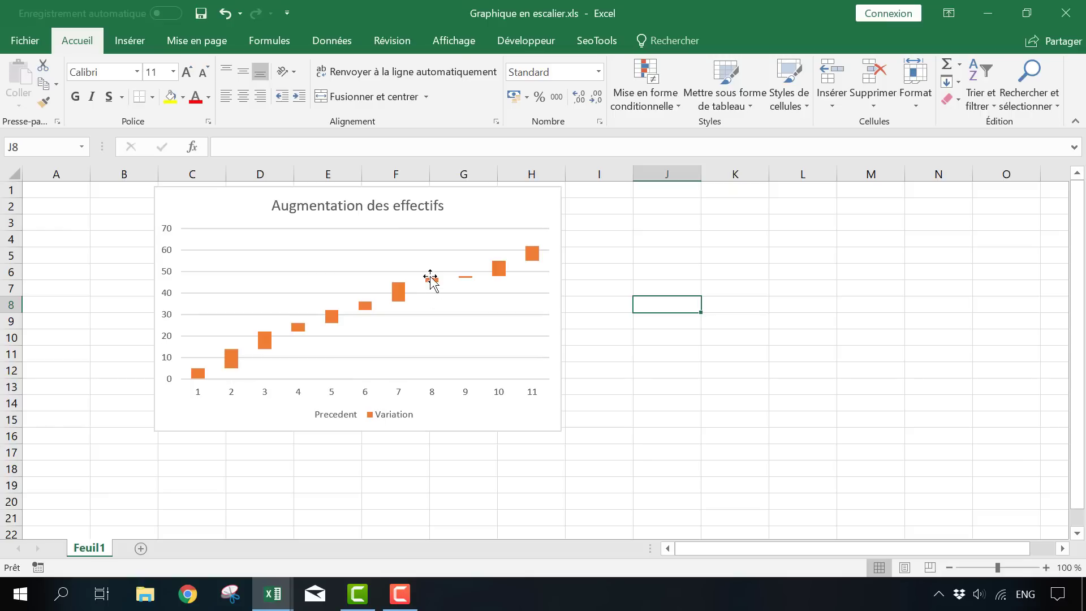
mouse_move(401, 291)
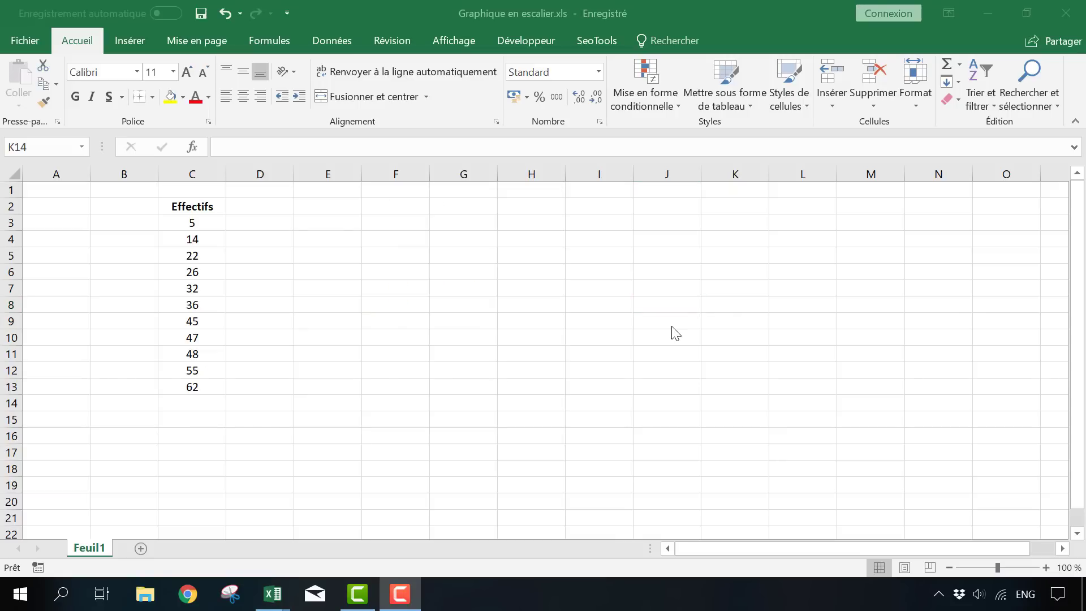
click(322, 226)
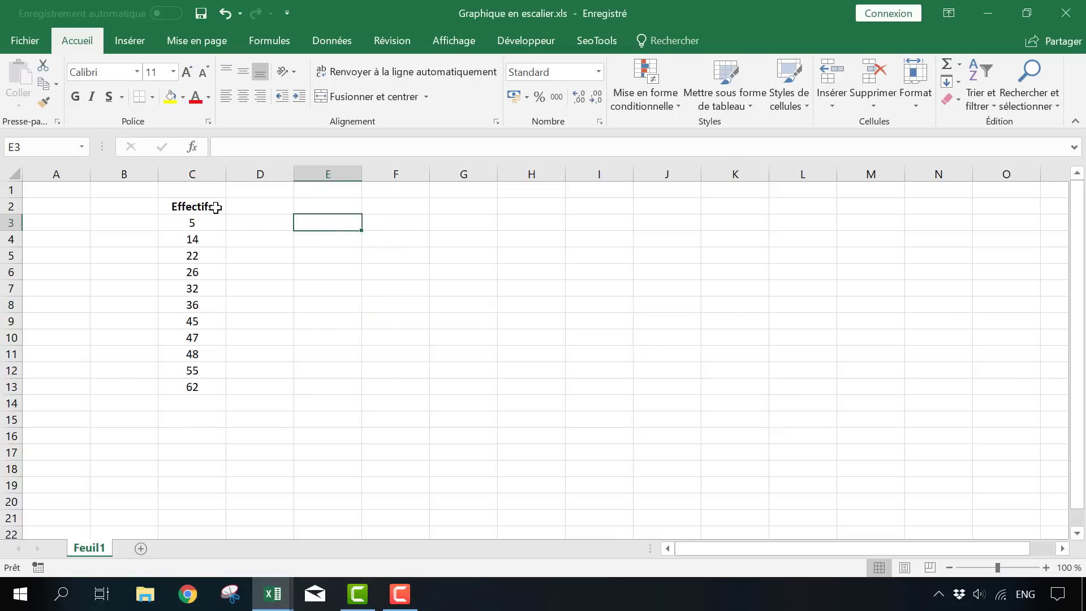
click(219, 207)
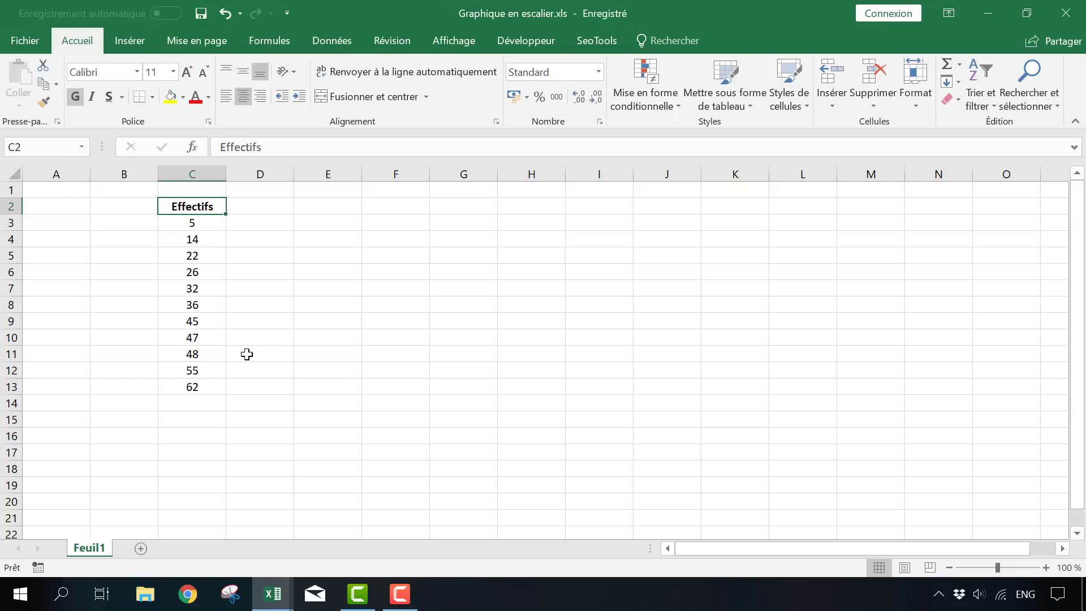
click(154, 220)
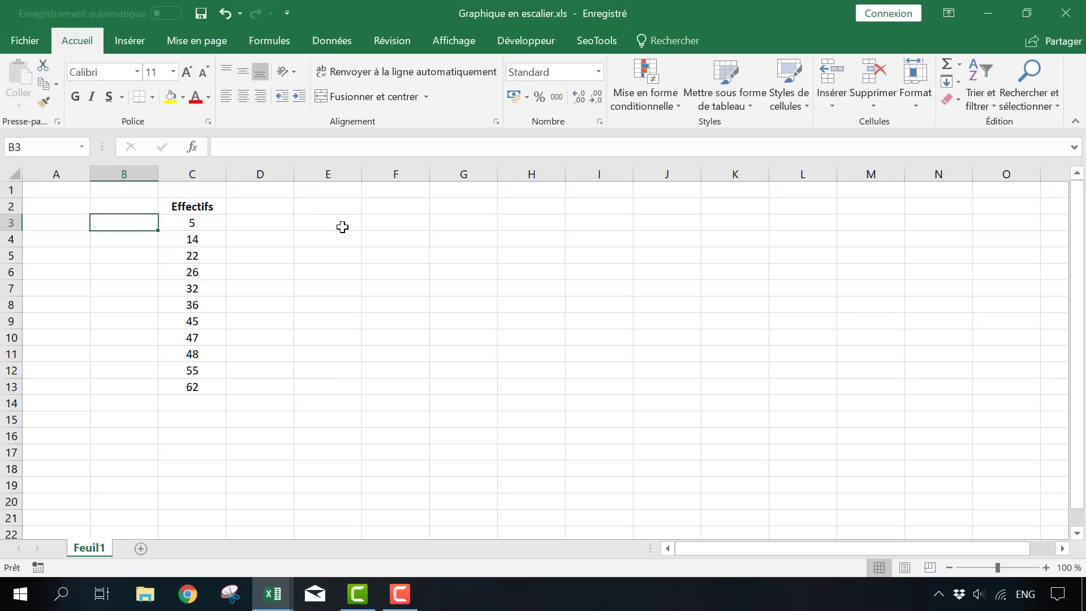
Add the column headers Precedent in D2 and Variation in E2, beside the Effectifs header
click(292, 202)
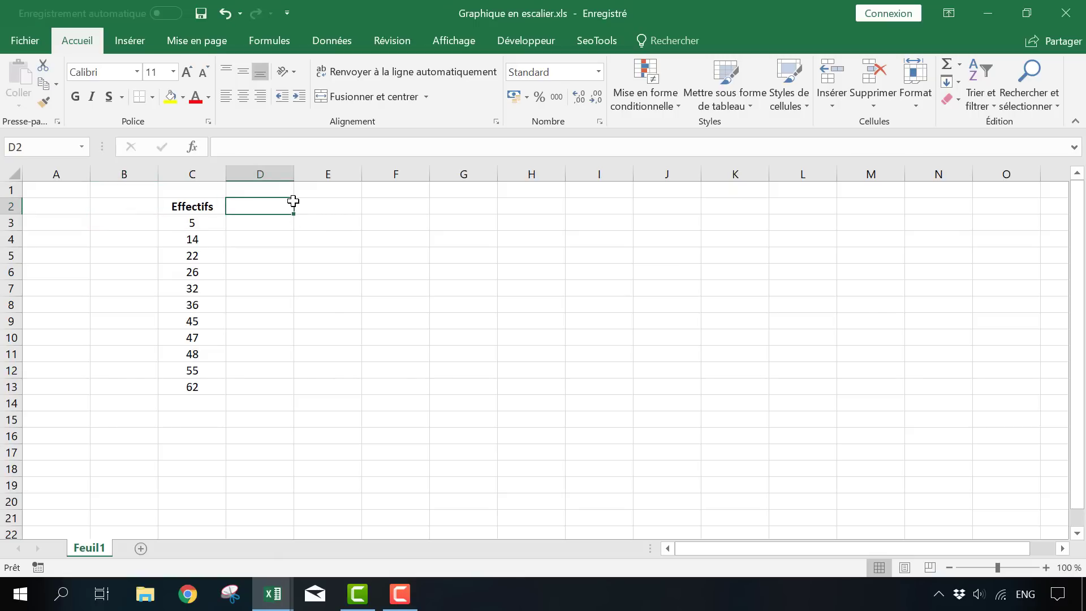
text(Precedent)
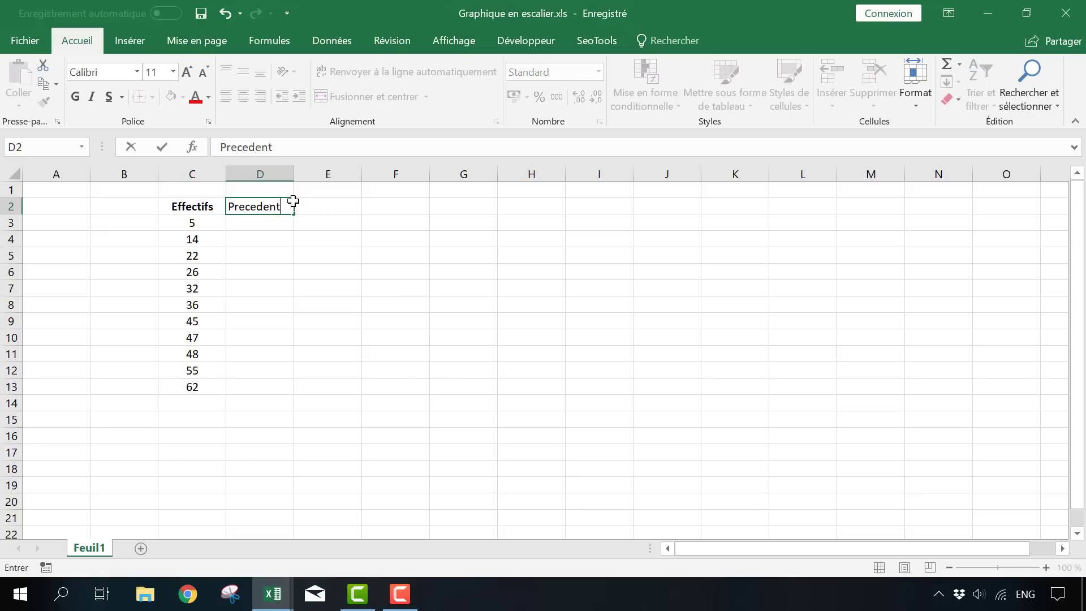
key(Tab)
text(Var)
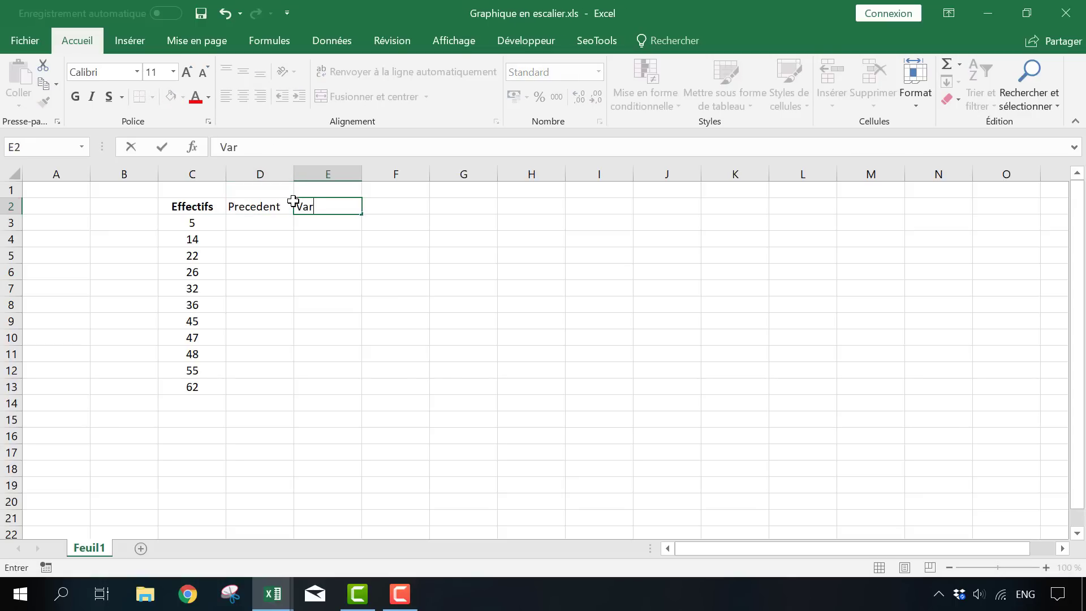
text(iation)
key(Return)
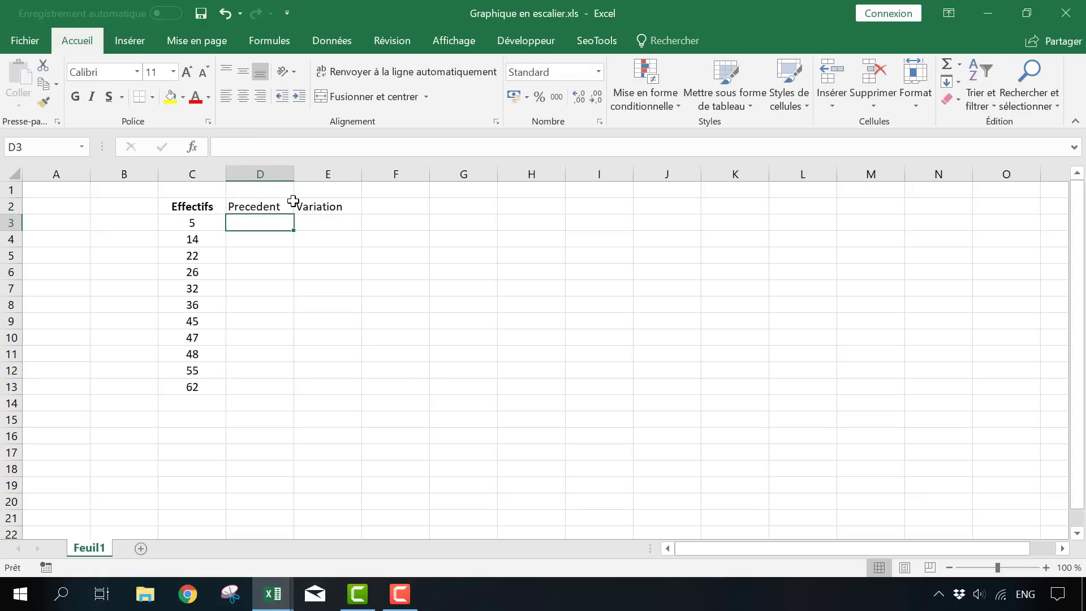
Fill the first data row with 0 in D3 and the formula =C3 in E3
text(0)
key(Tab)
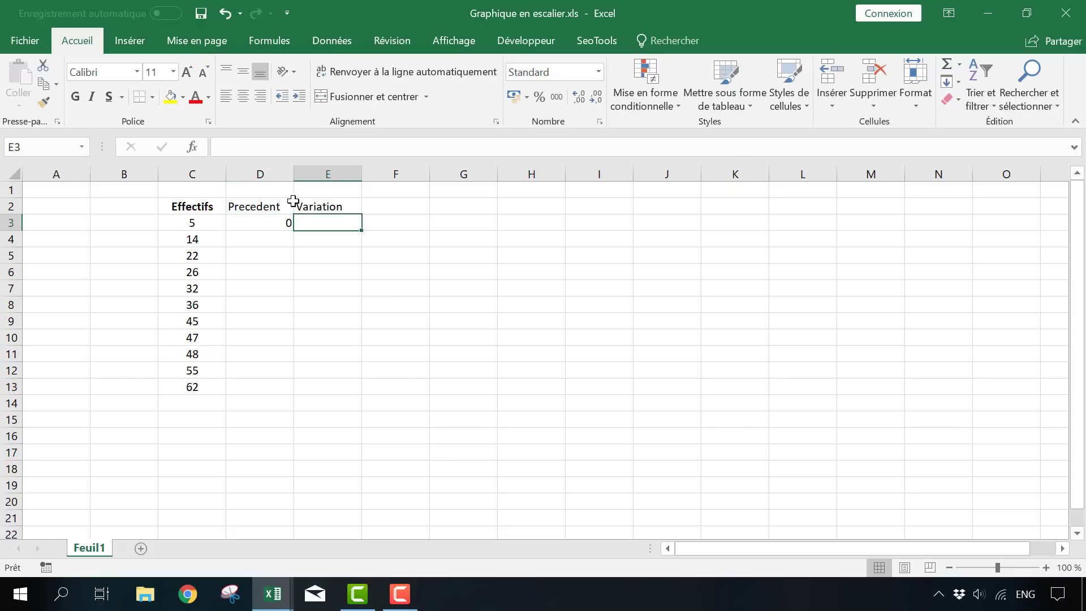
text(=)
key(Left)
key(Left)
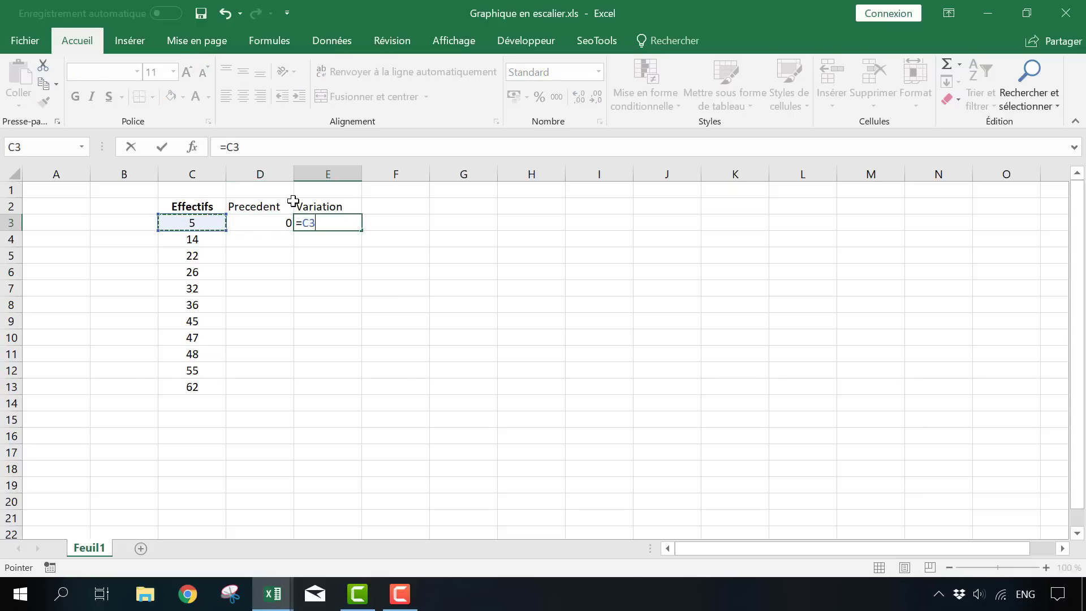
key(Return)
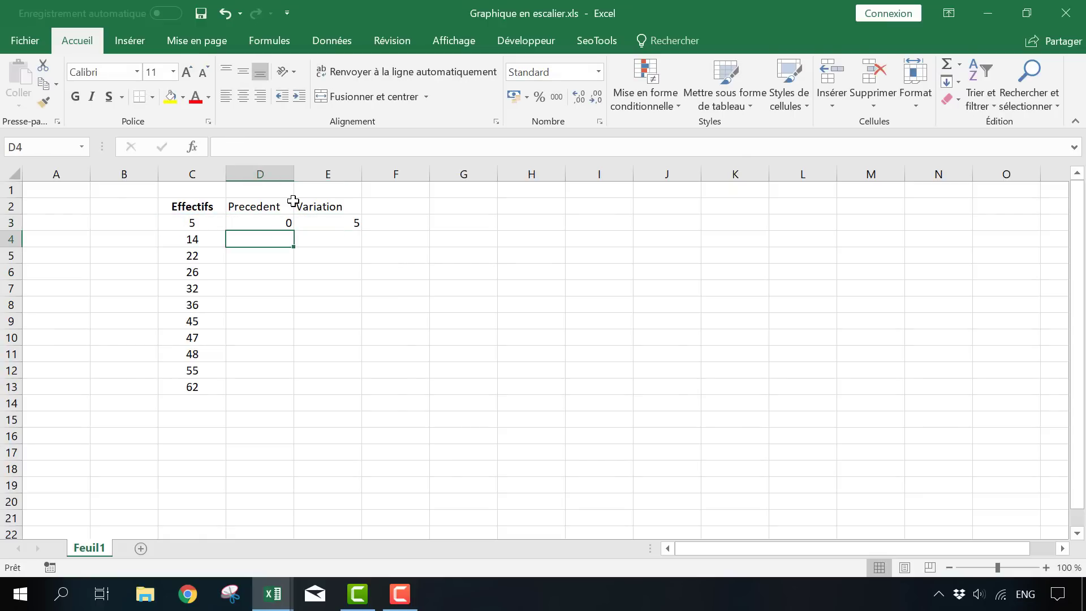
Enter the formula =C3 in D4 to reference the preceding Effectifs value
text(=)
key(Left)
key(Up)
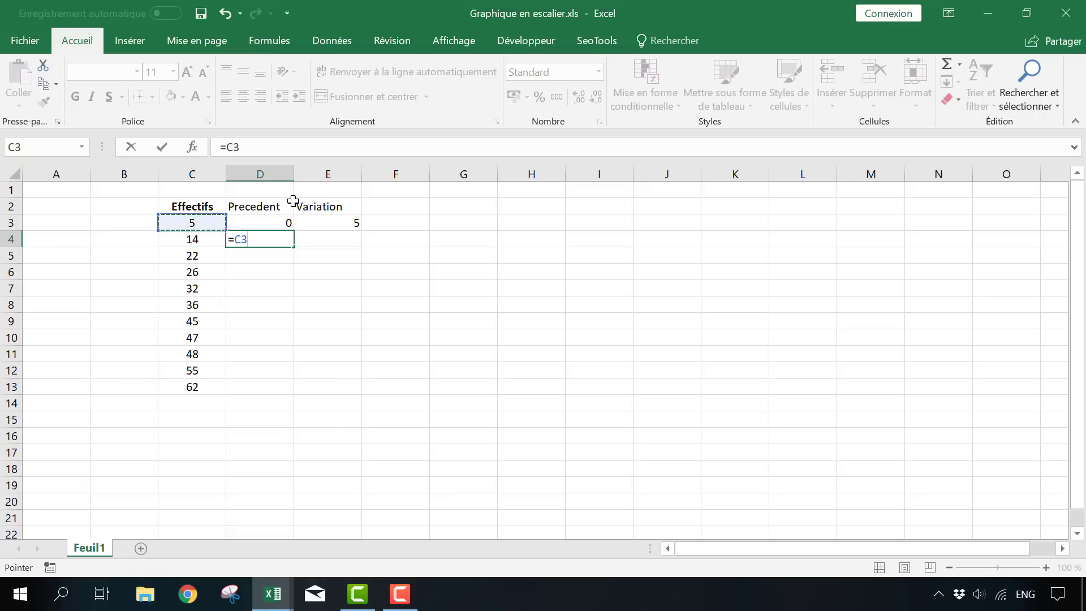
key(Return)
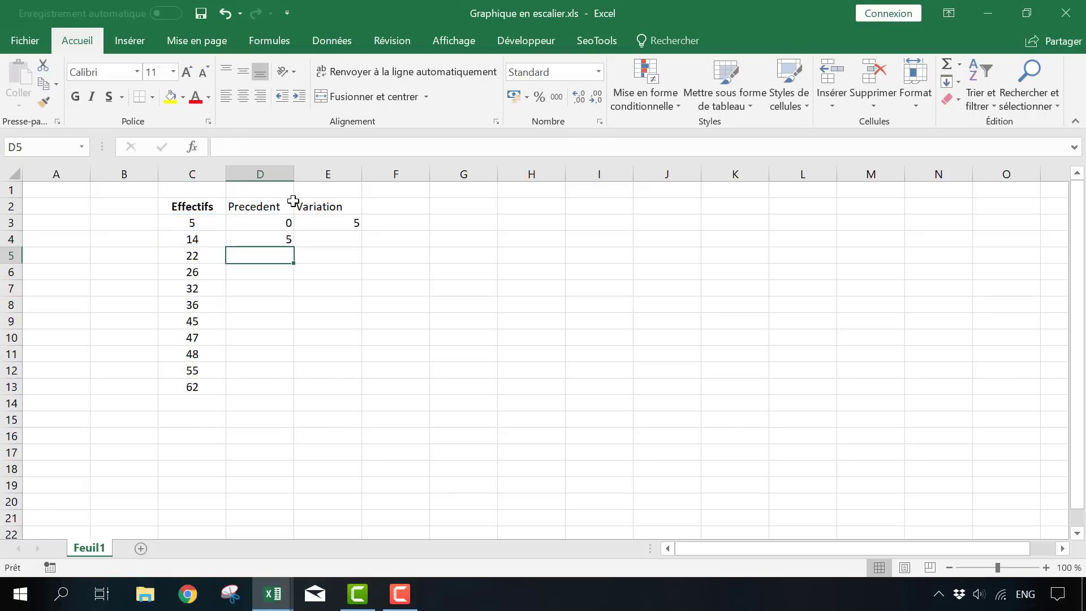
Make E4 calculate the variation with the formula =C4-D4, correcting the operator between the two references if necessary
key(Up)
key(Right)
text(=)
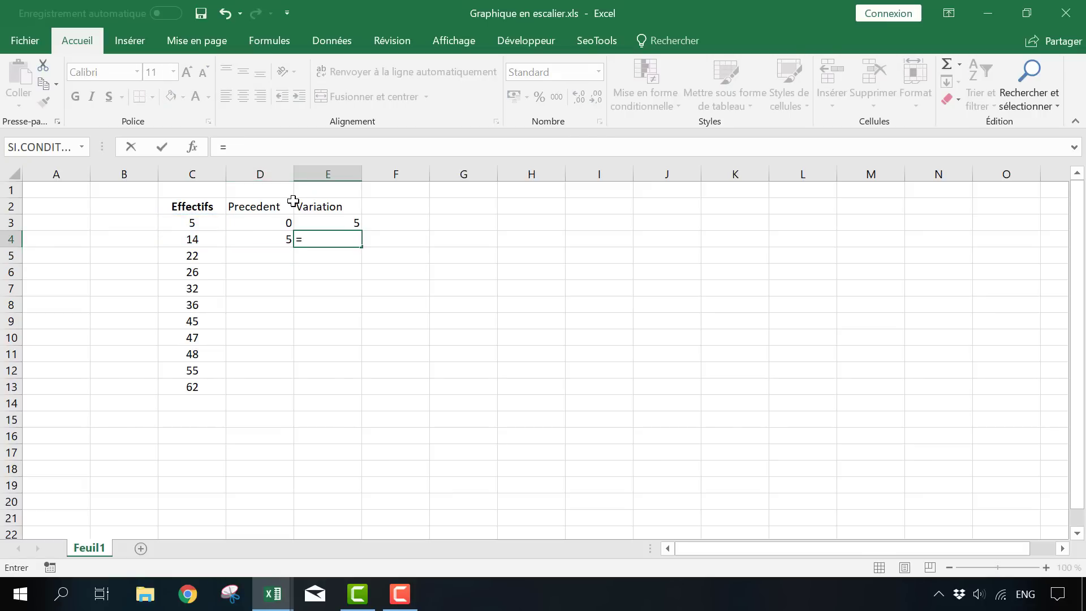
key(Left)
key(Left)
text(=)
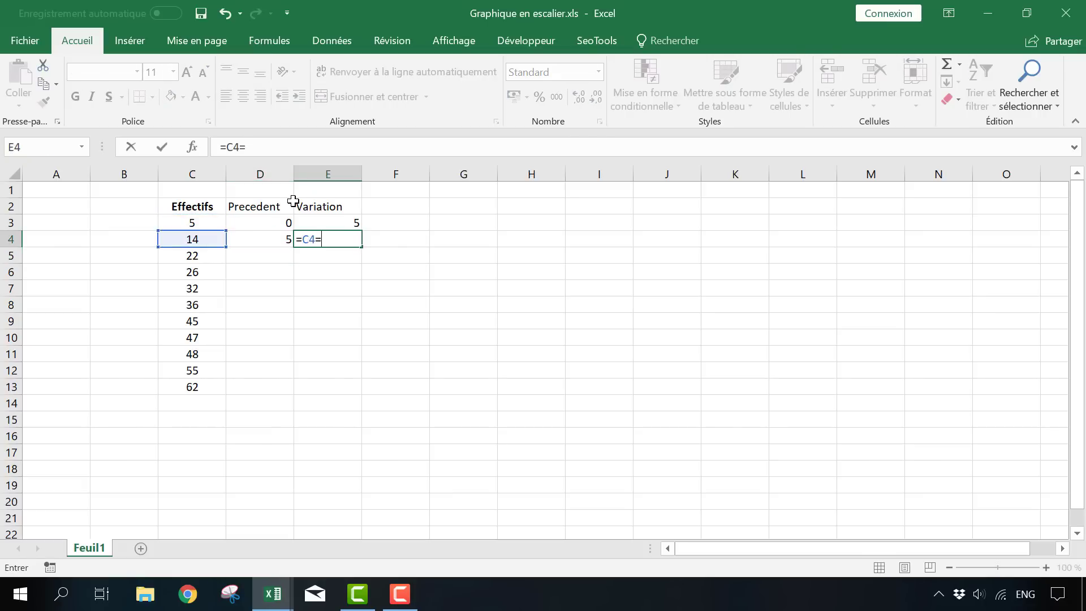
key(Left)
key(Return)
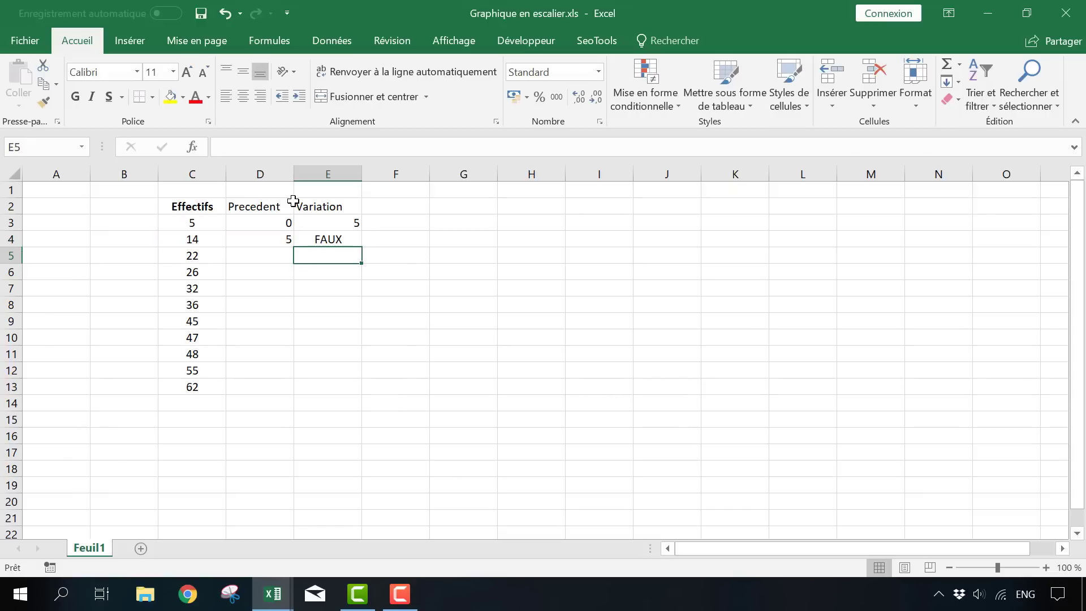
key(Up)
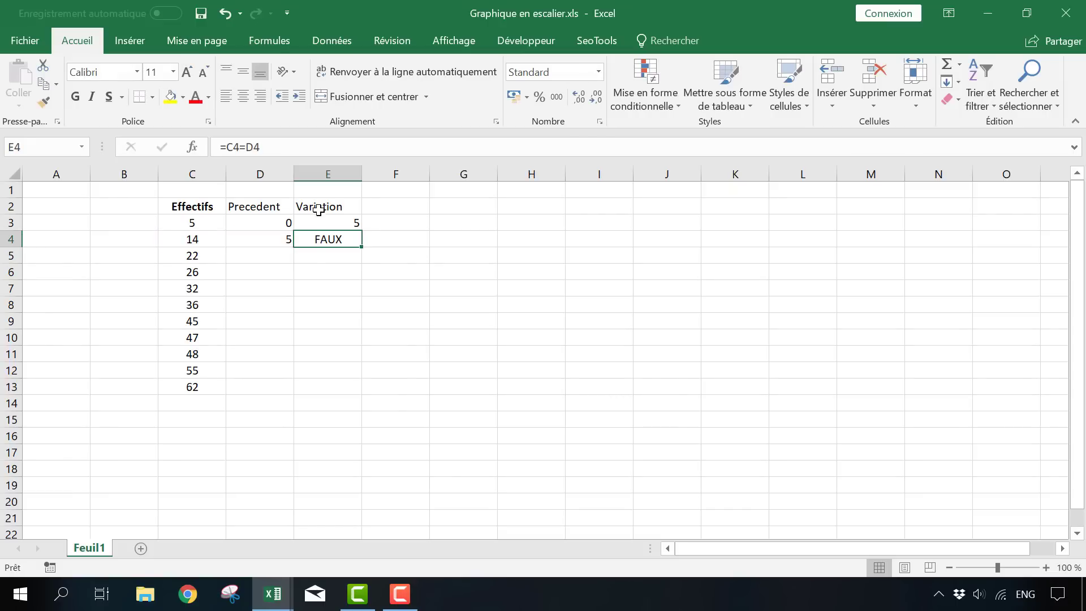
click(240, 151)
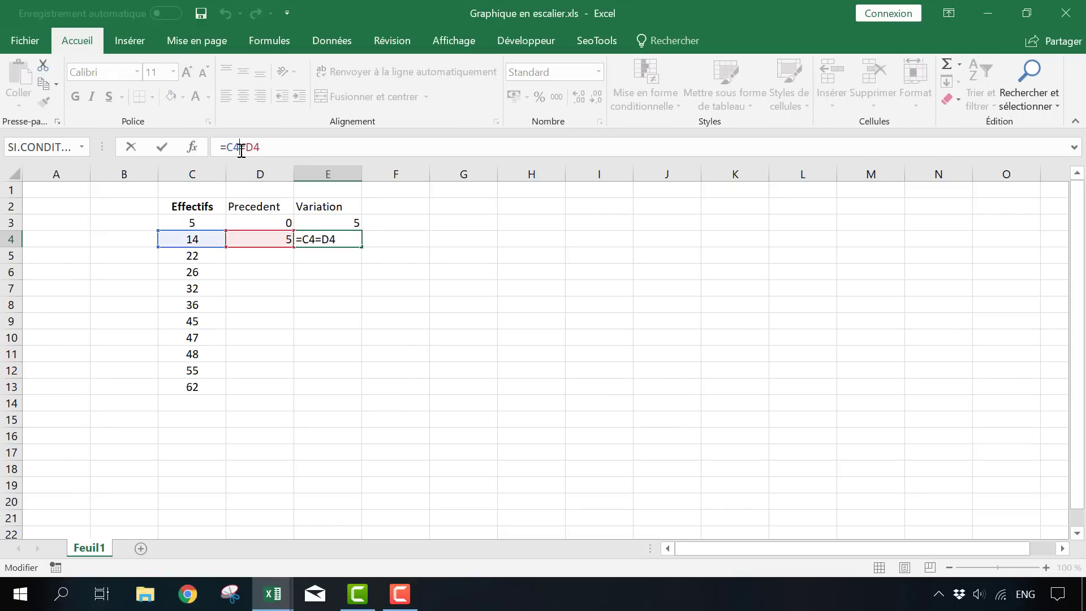
text(-)
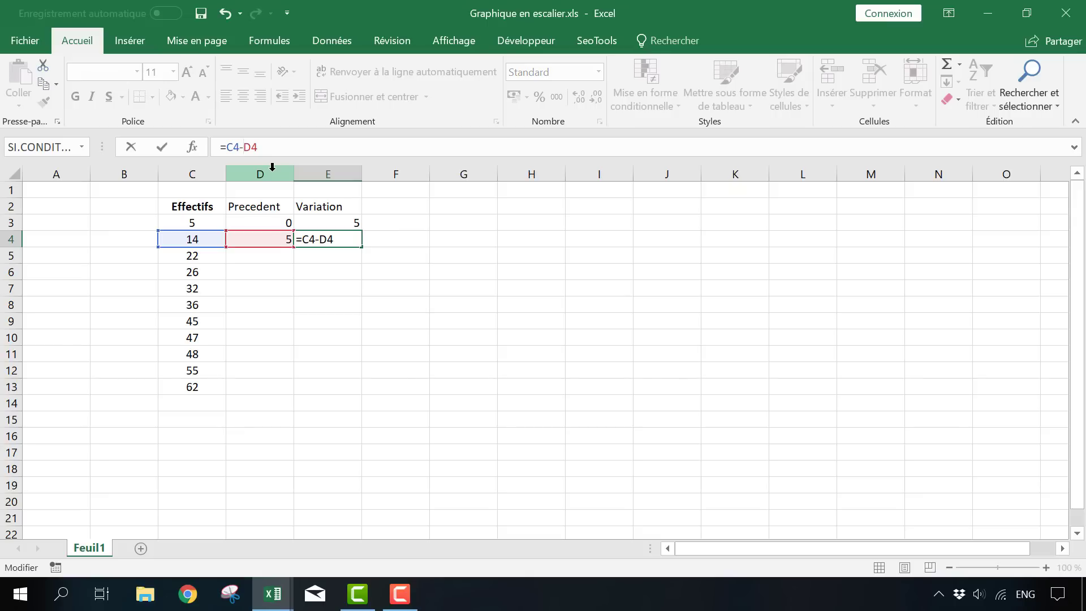
key(Return)
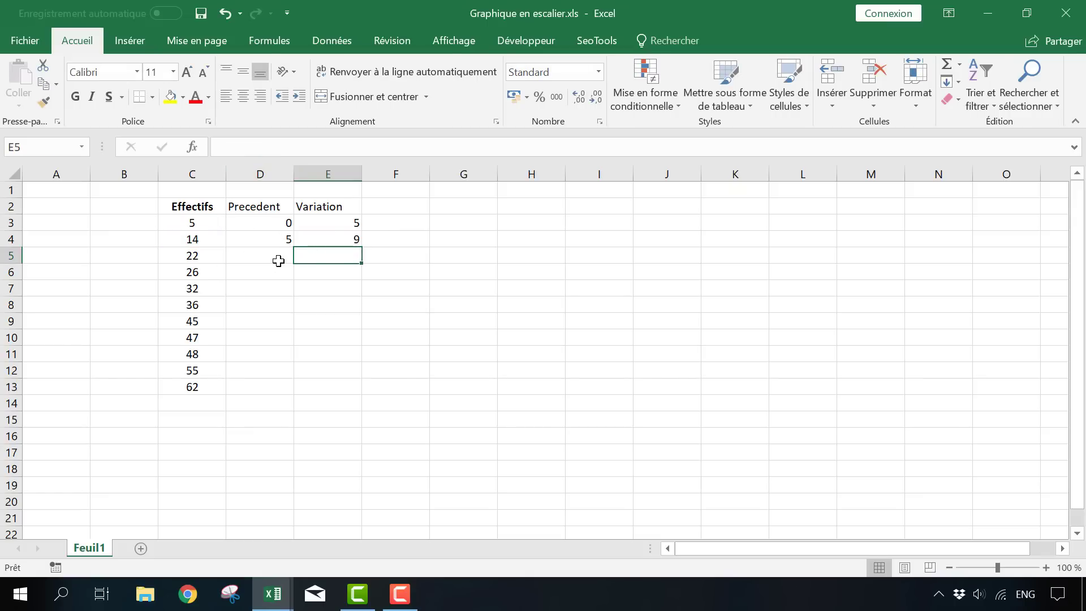
Fill the formulas of D4:E4 down through row 13
drag(284, 235, 345, 387)
click(259, 286)
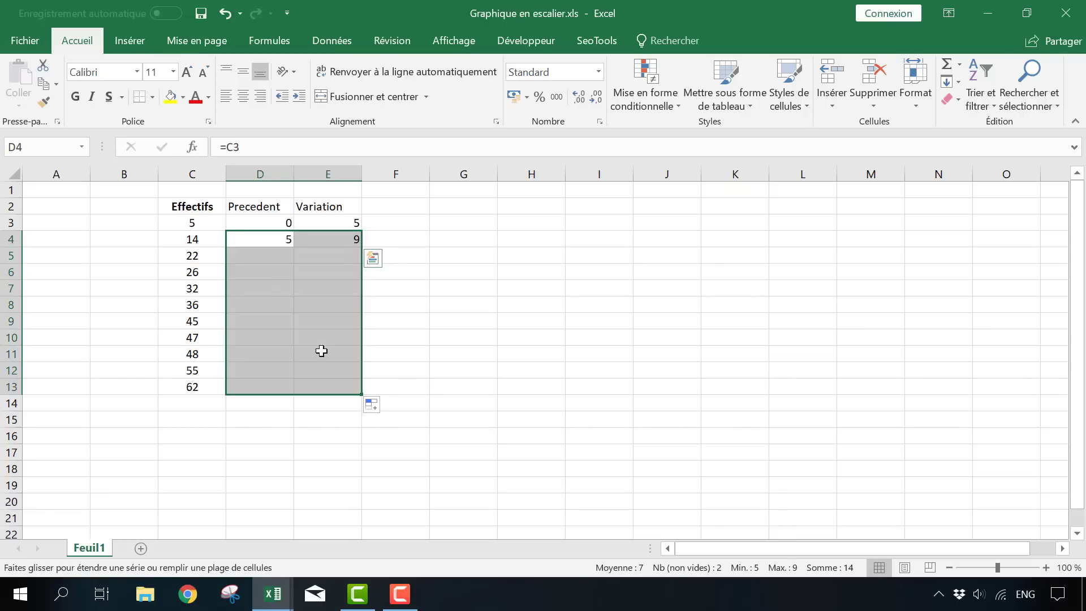
click(384, 282)
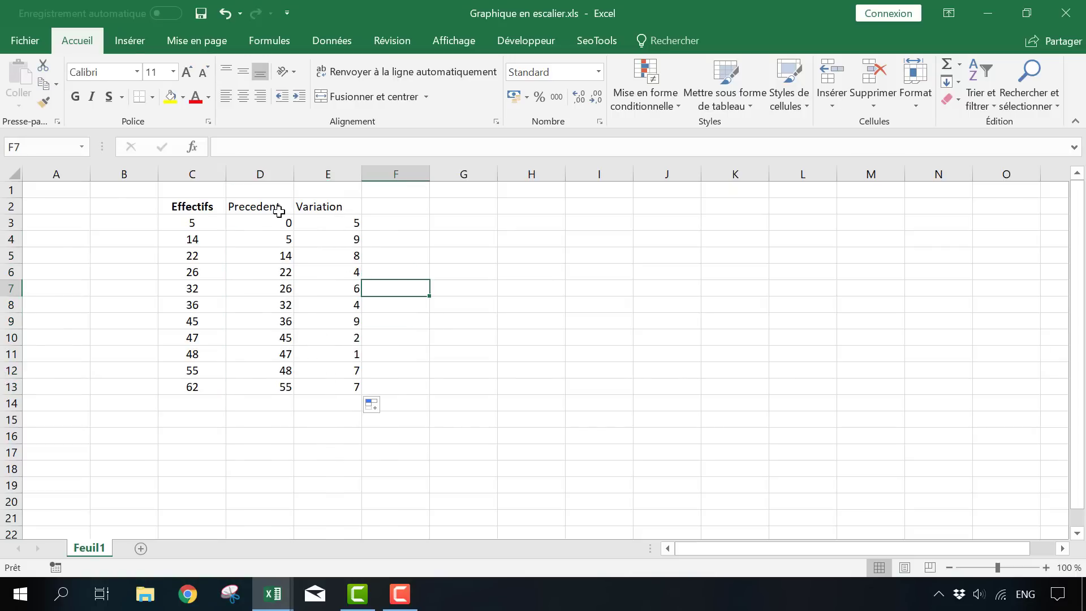
Center the Precedent and Variation headers in D2:E2 horizontally
drag(268, 210, 249, 385)
drag(287, 211, 337, 388)
click(243, 96)
click(484, 272)
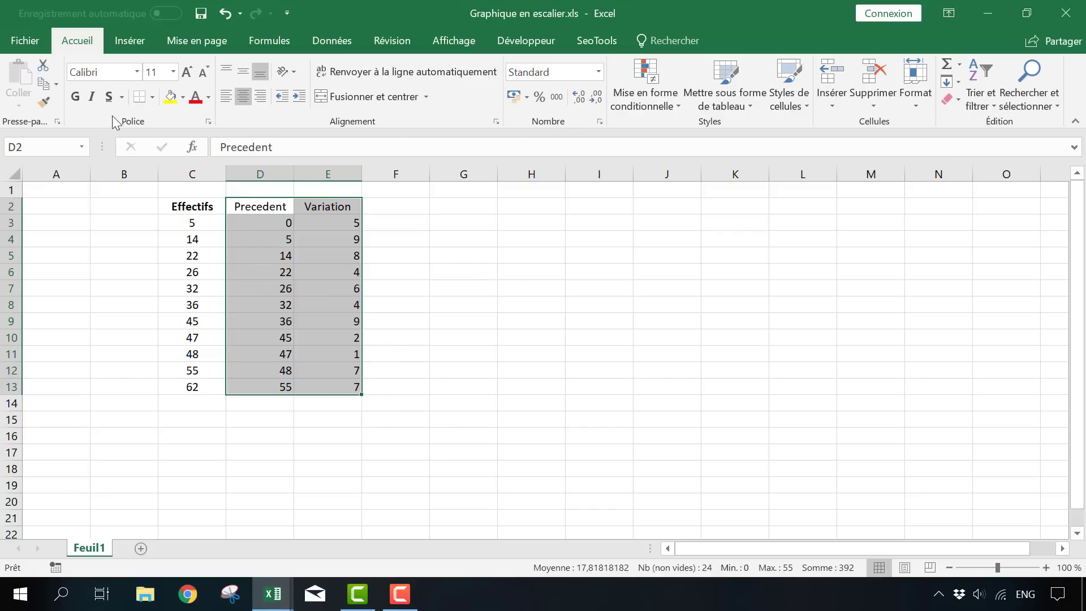
Insert a 2D stacked column chart based on the Precedent and Variation data in D2:E13
click(139, 41)
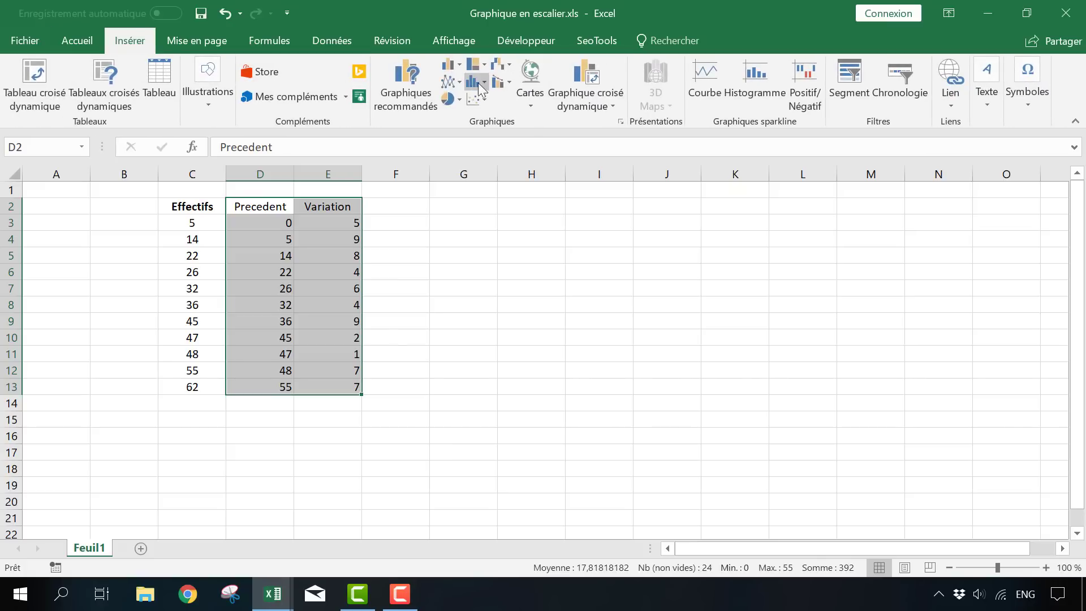
click(481, 84)
click(482, 85)
click(451, 64)
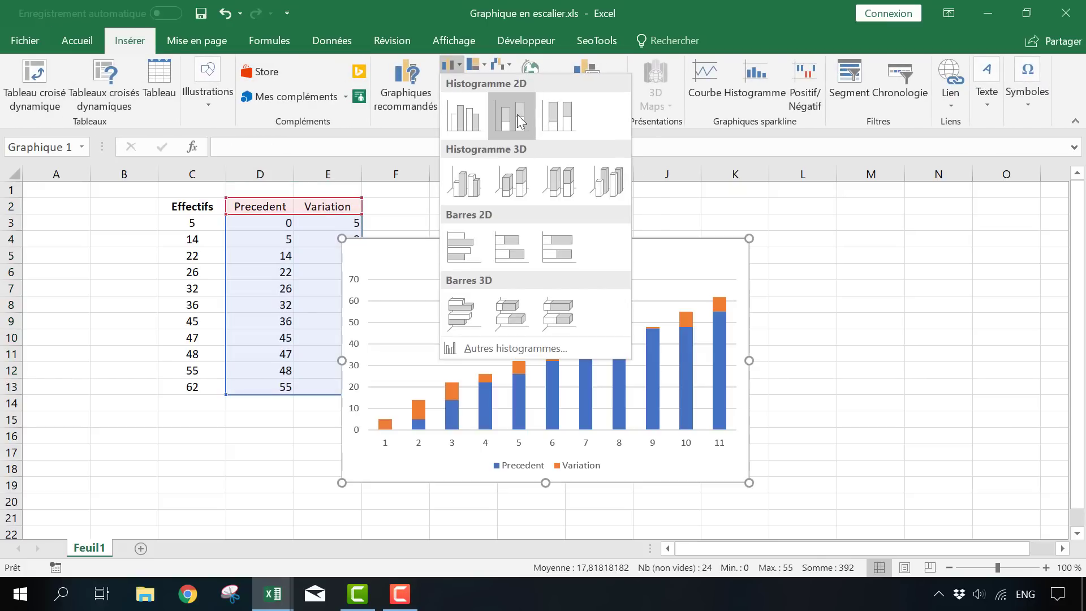
click(517, 116)
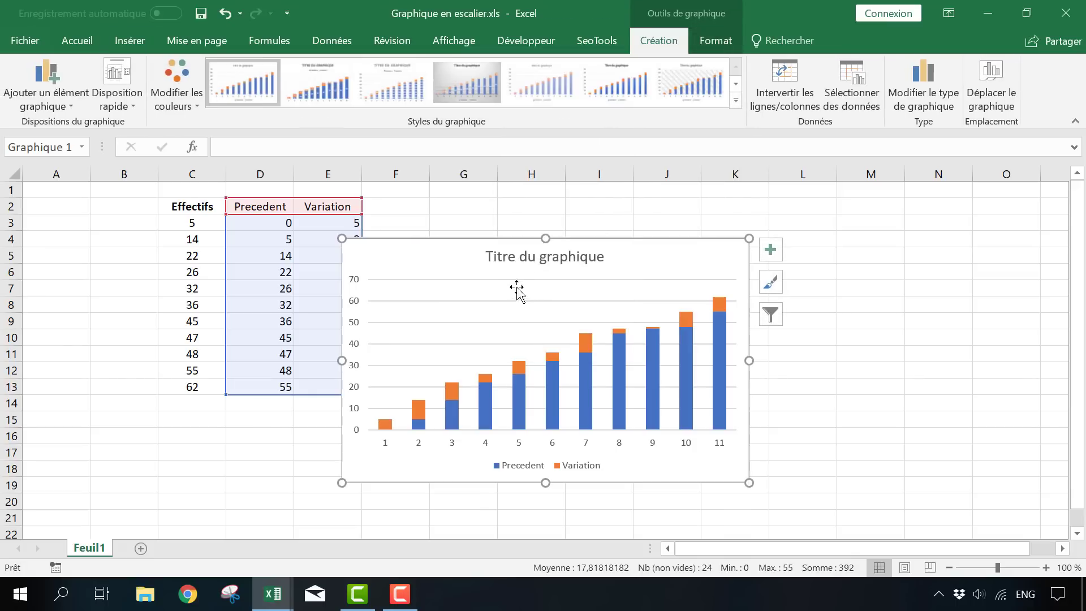
click(508, 256)
drag(449, 252, 507, 236)
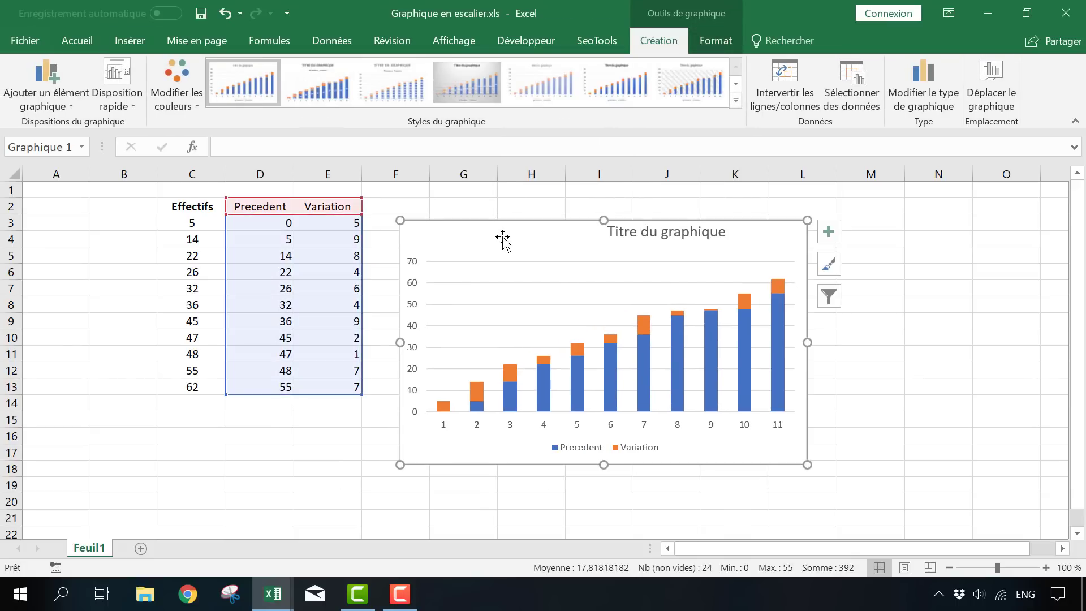
key(ctrl+z)
Move the whole chart clear of the data table so that it starts in column F near row 2
click(543, 260)
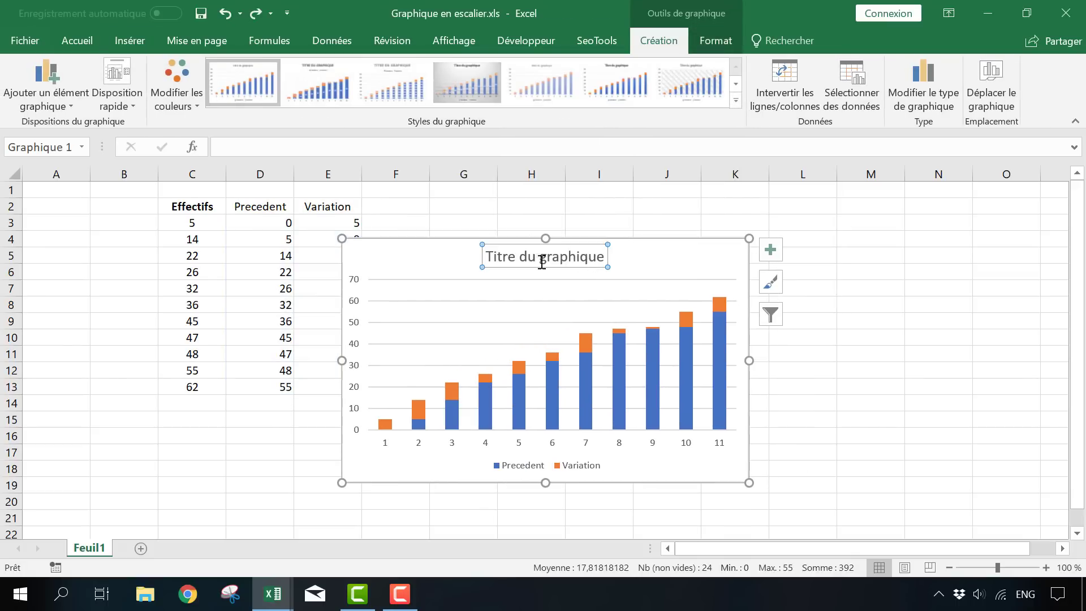
drag(421, 257, 477, 221)
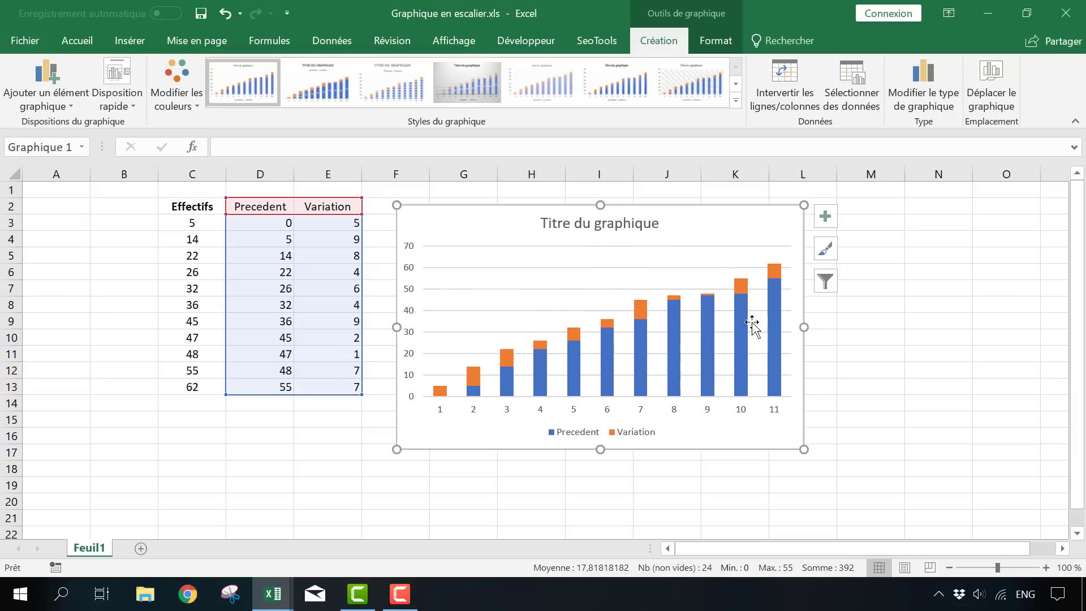
Fill the columns of the chart's Precedent series with the white theme color
click(608, 354)
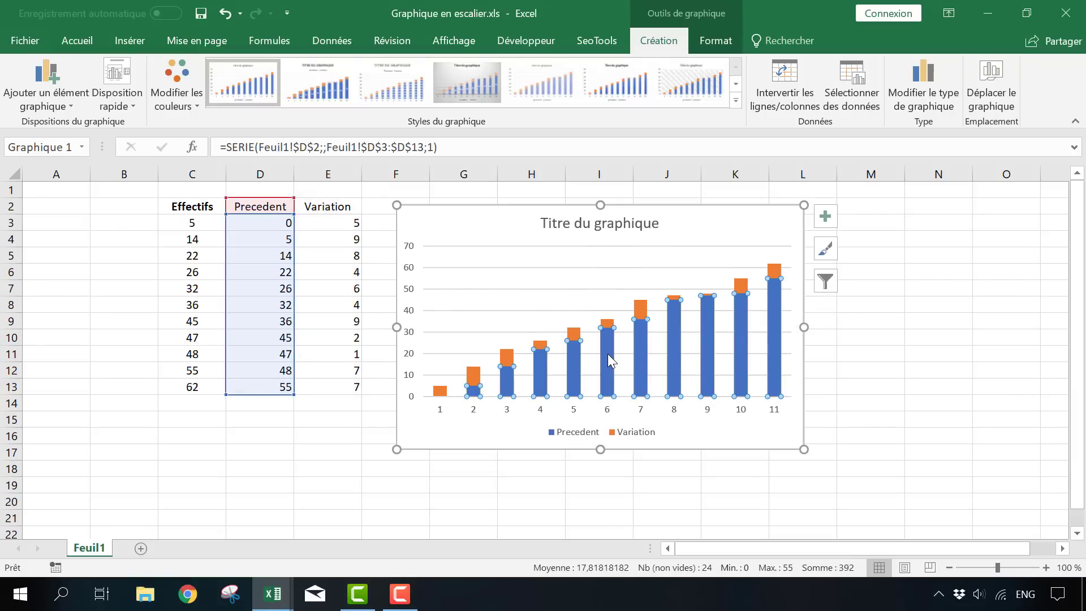
right_click(708, 328)
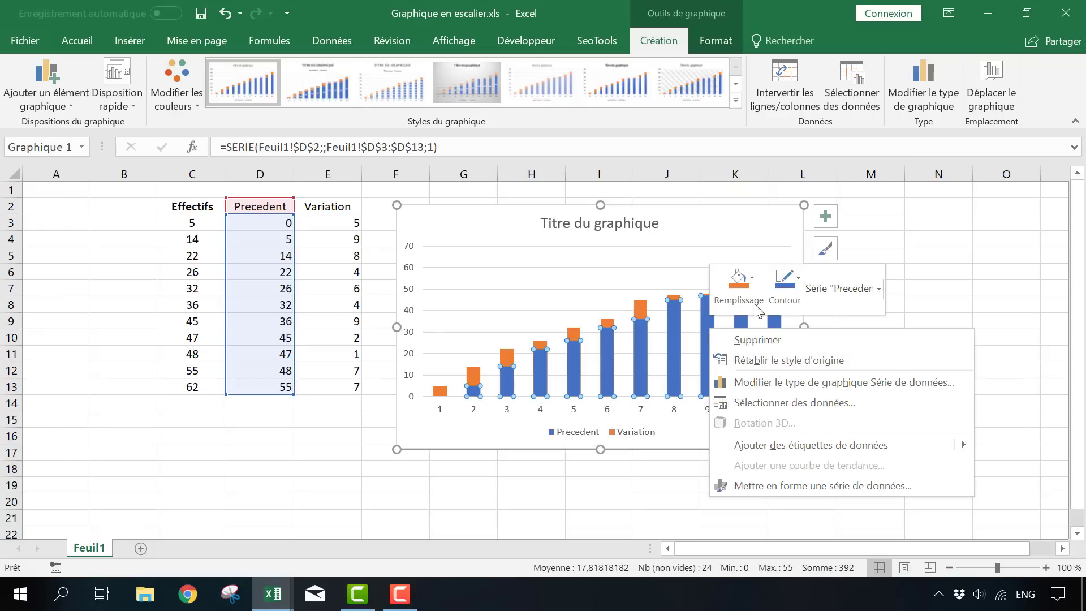
click(795, 287)
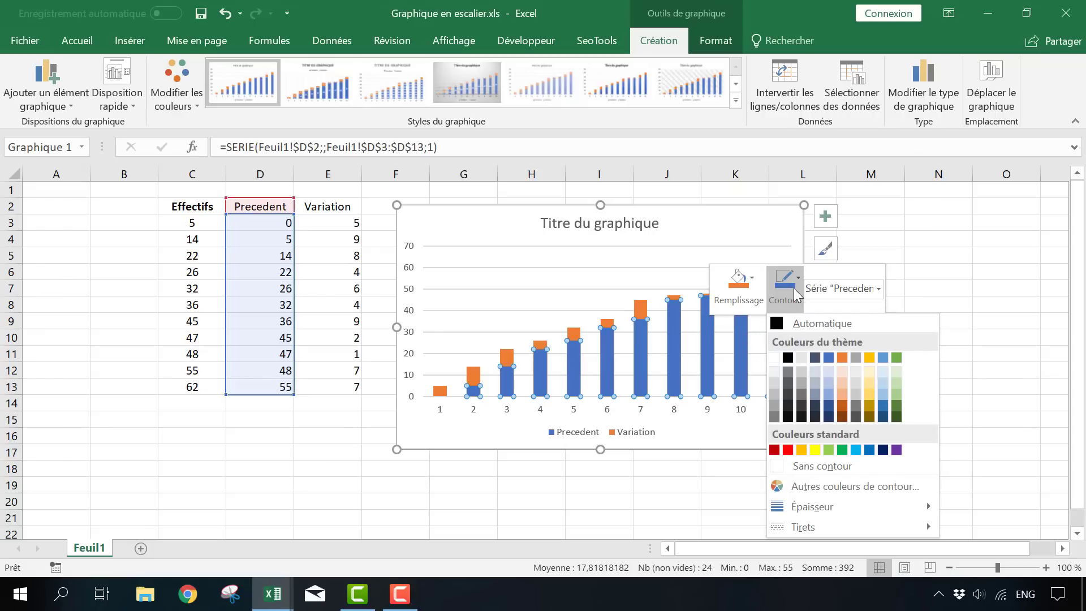
click(794, 288)
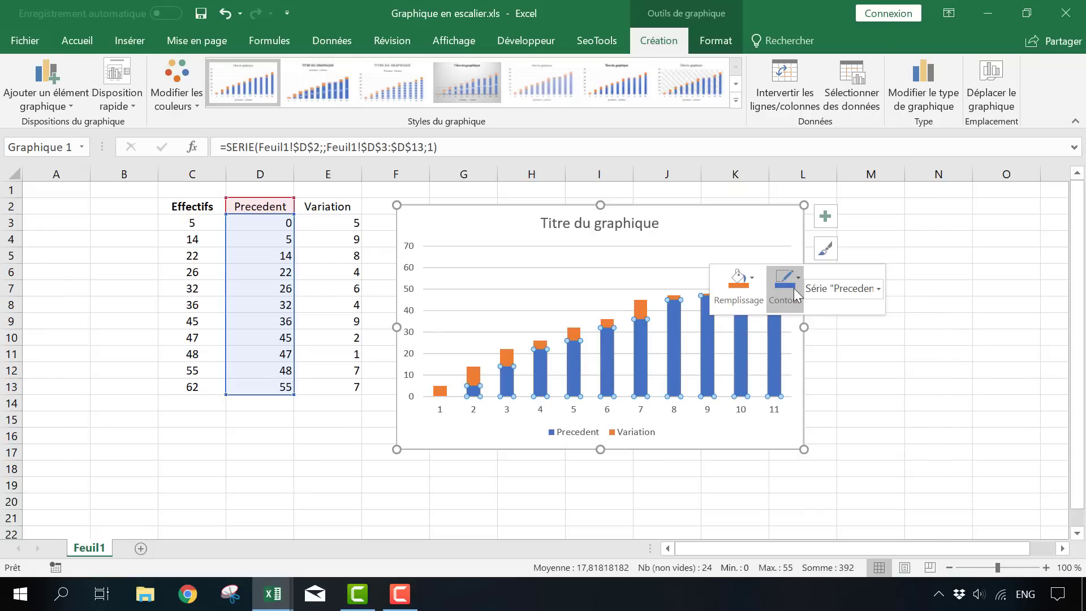
click(759, 278)
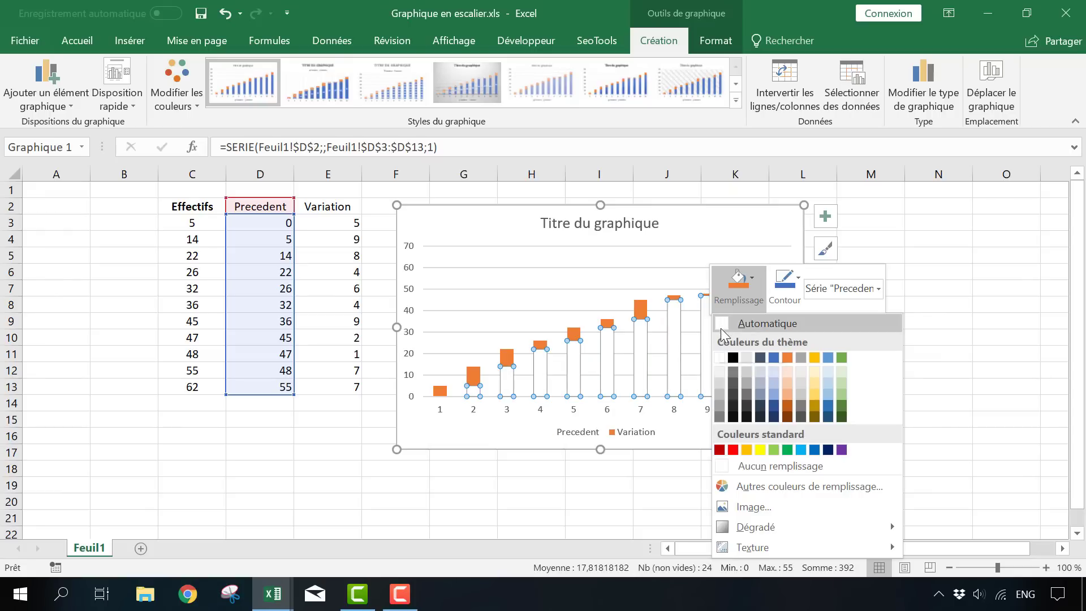
click(720, 359)
click(714, 225)
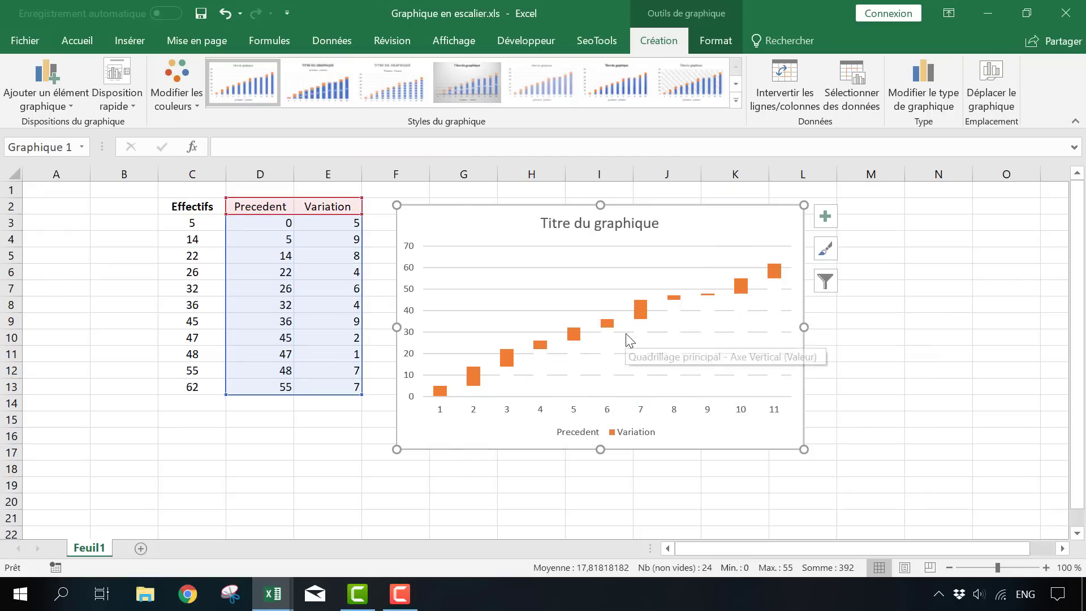
Remove the fill from the chart's Precedent series so that the gridlines show through
click(611, 347)
right_click(610, 348)
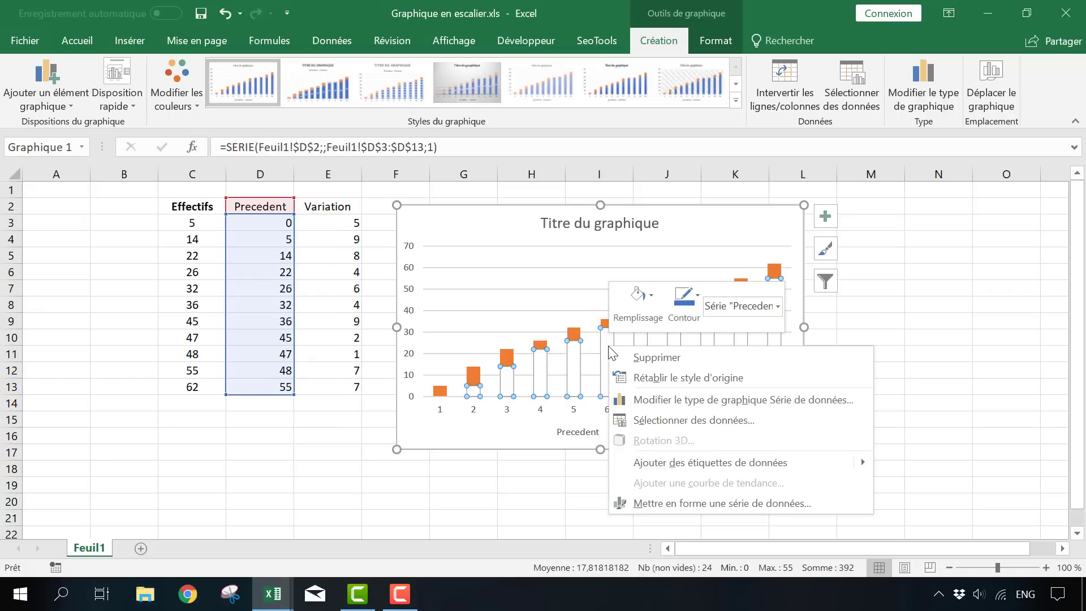
click(653, 304)
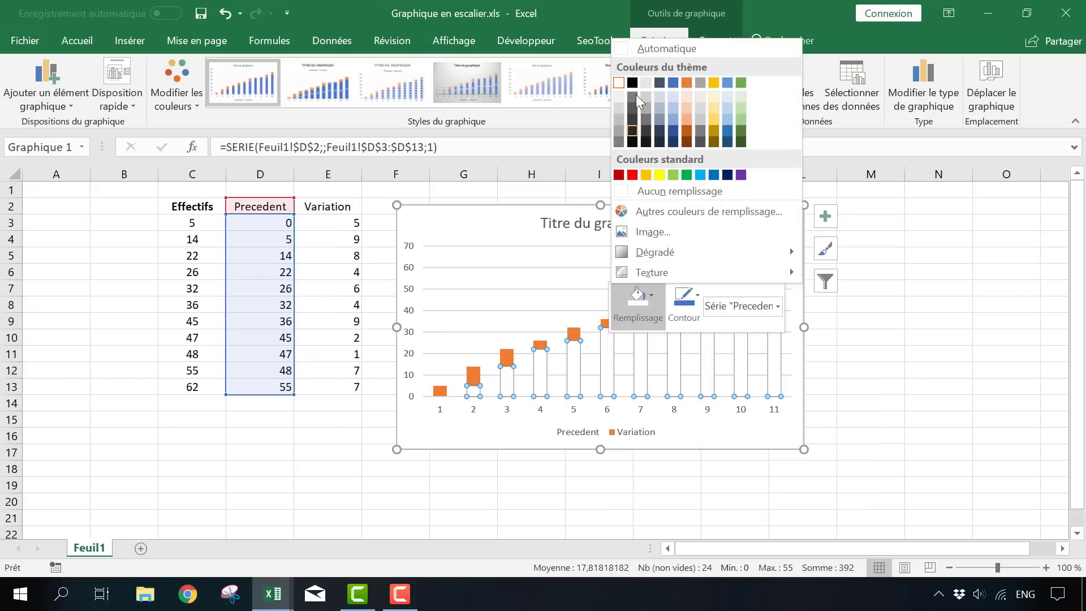
click(650, 192)
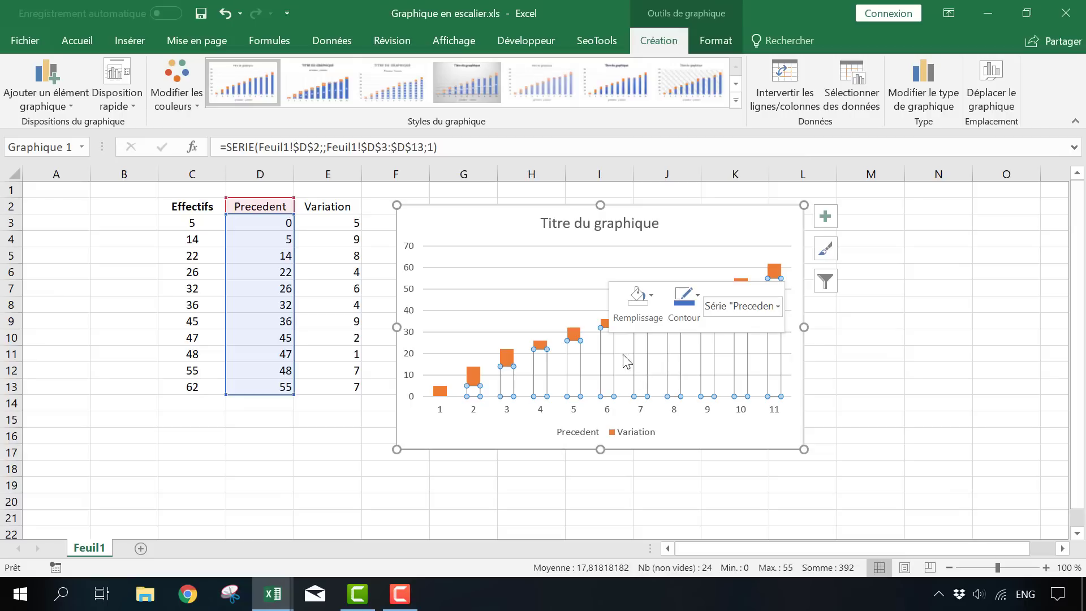
click(894, 341)
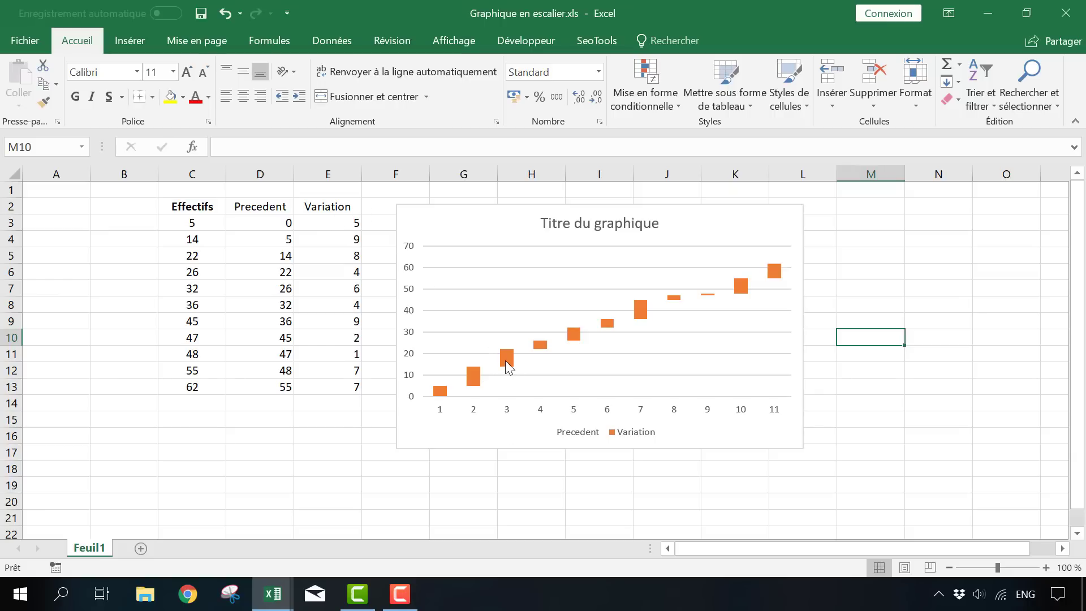
Replace the chart's placeholder title with "Augmentation des effectifs"
mouse_move(508, 363)
mouse_move(675, 306)
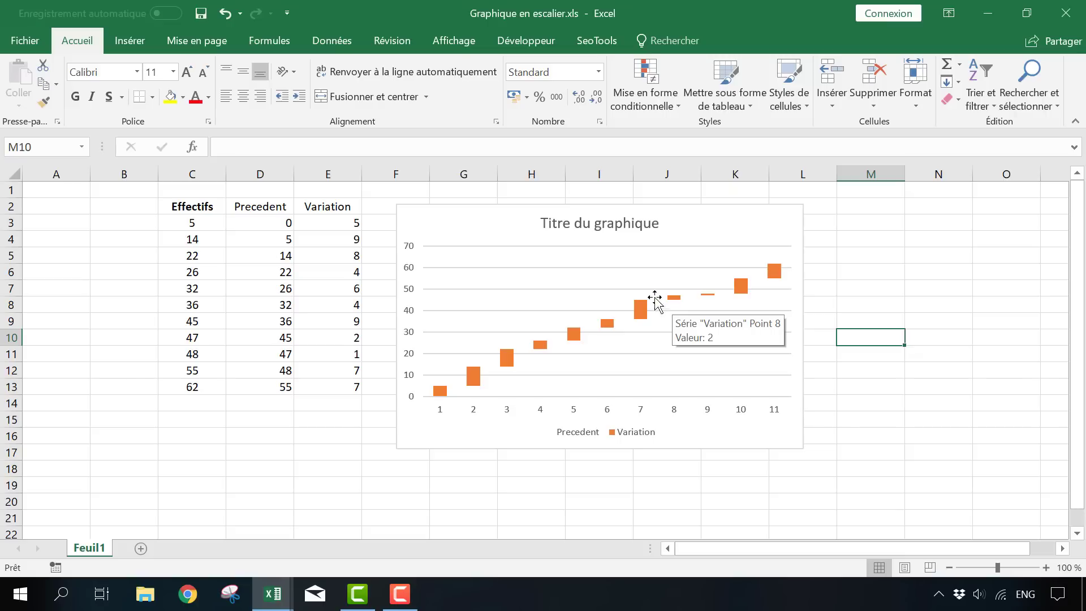
double_click(604, 224)
triple_click(606, 223)
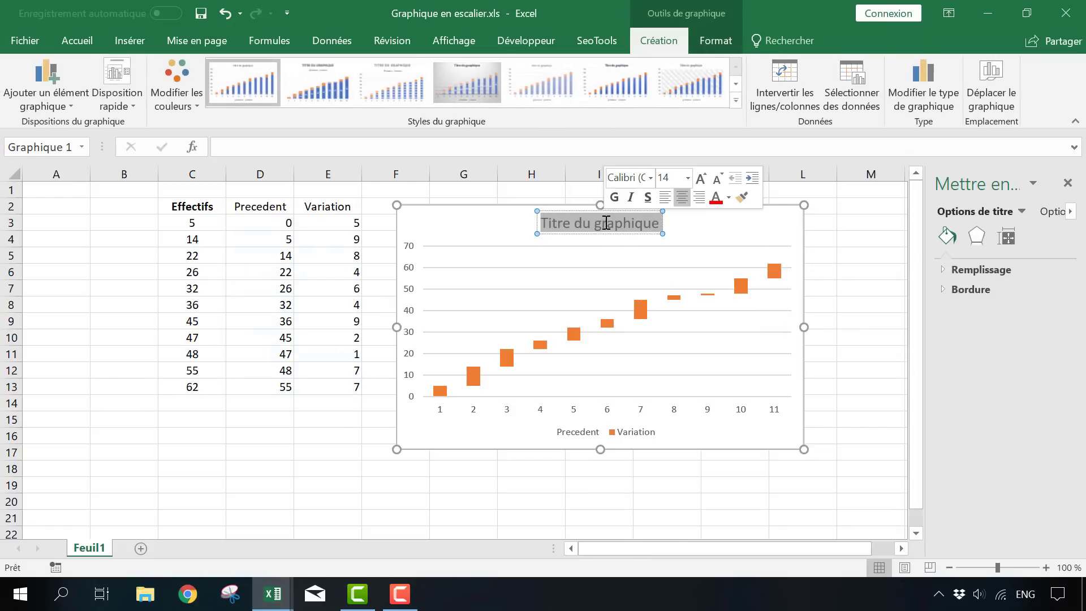
text(Au)
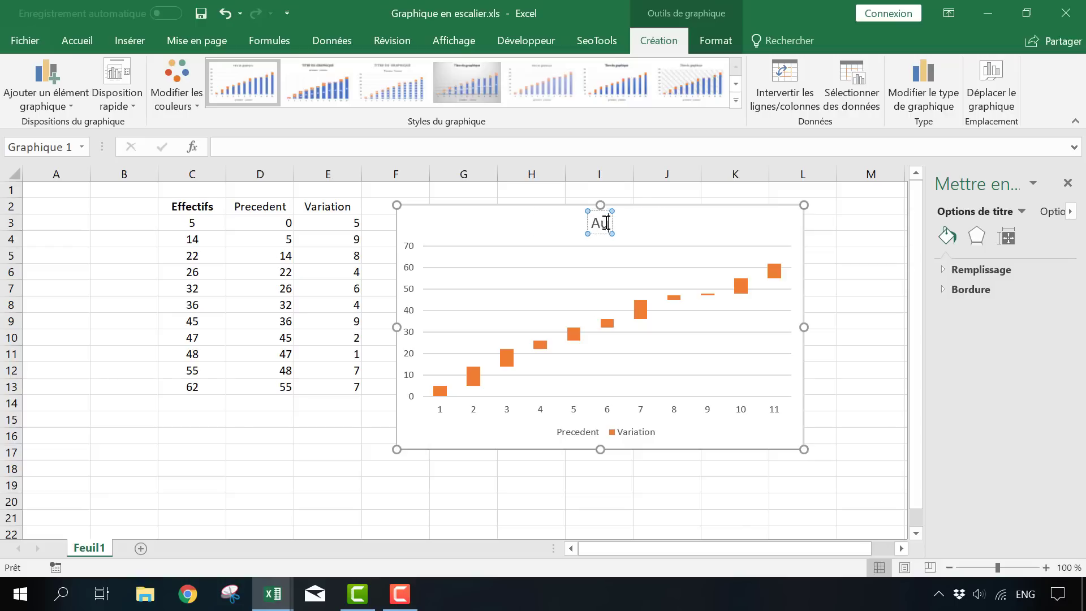
text(gmentat)
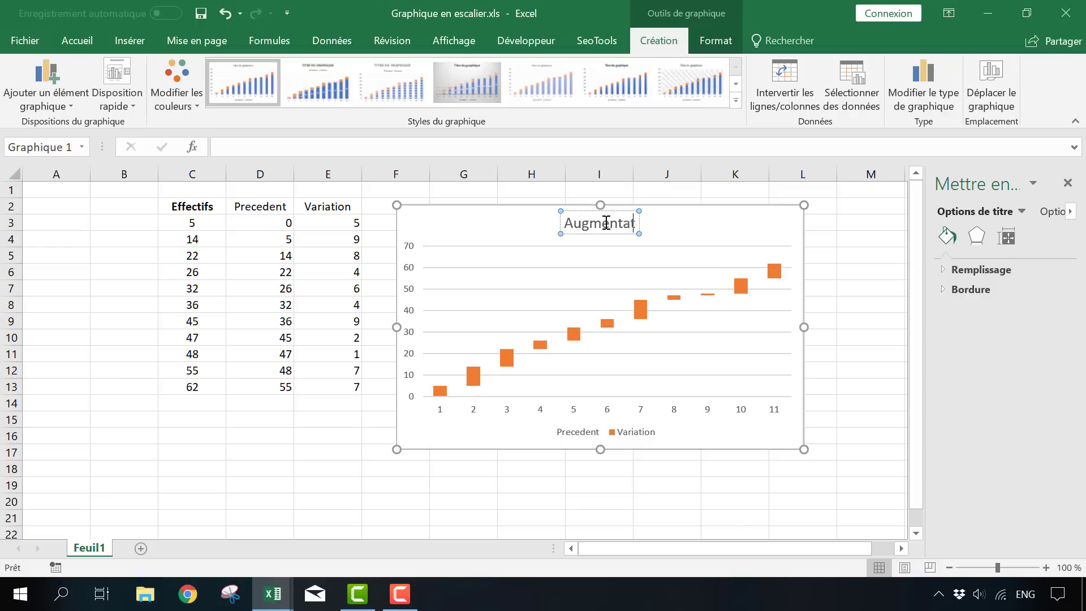
text(ion des effectifs)
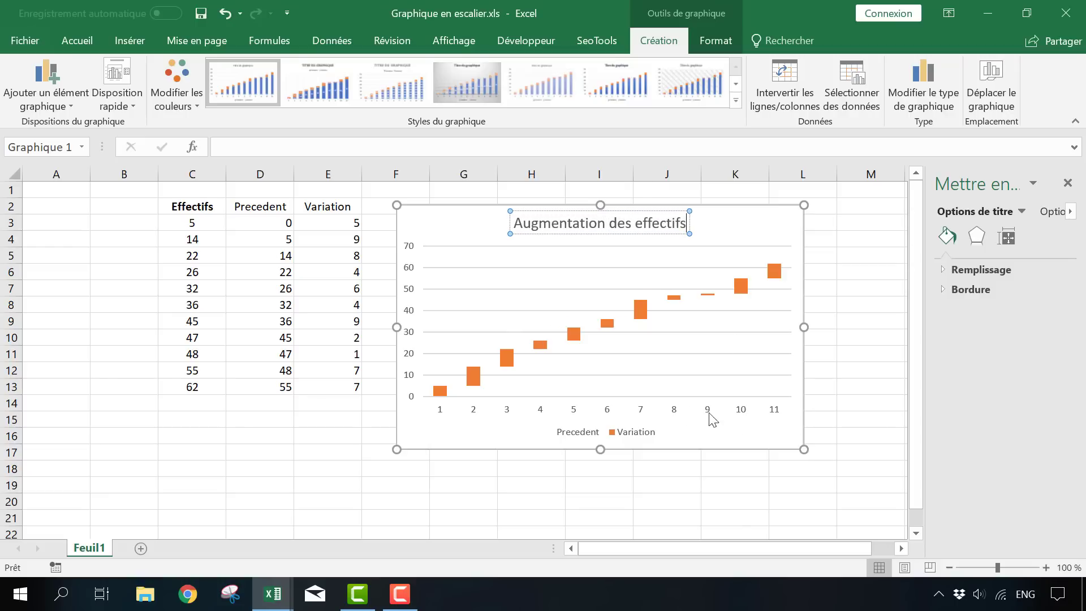
click(737, 485)
Deselect the chart legend and close the formatting pane
click(591, 424)
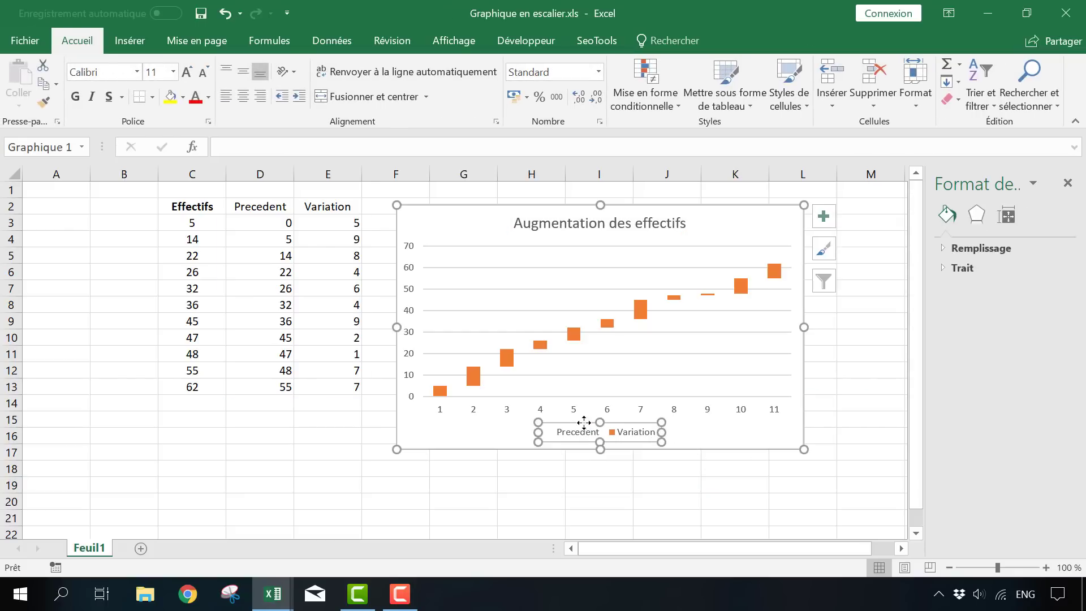
click(843, 351)
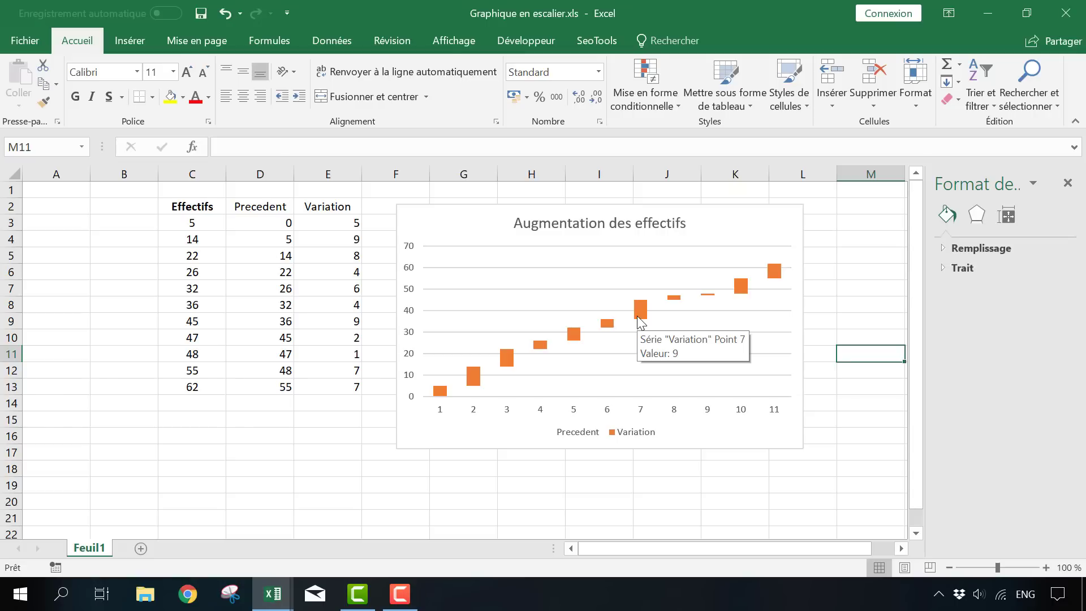
click(1068, 183)
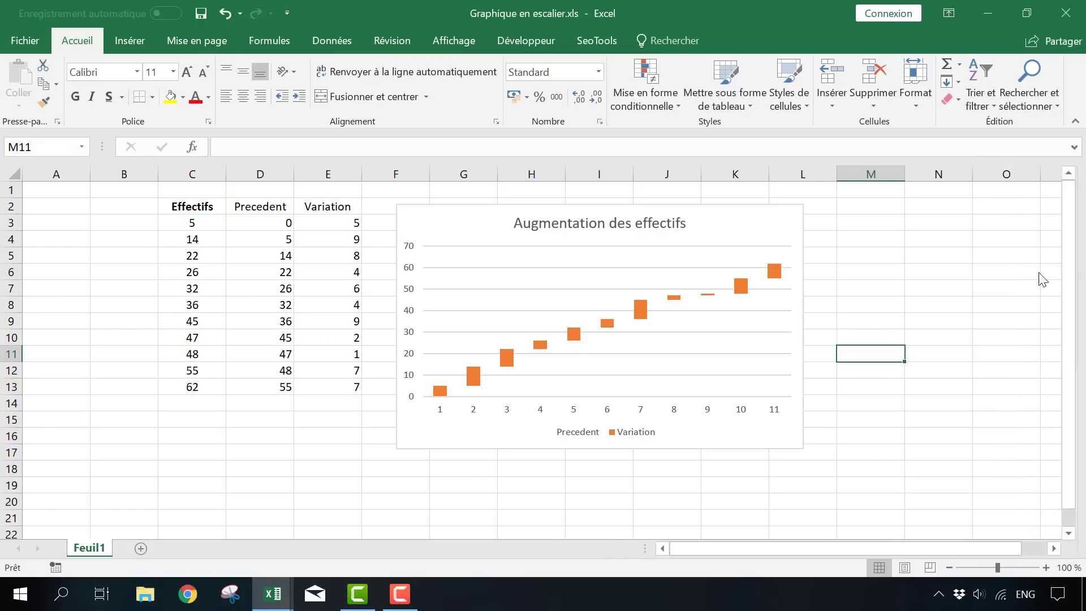